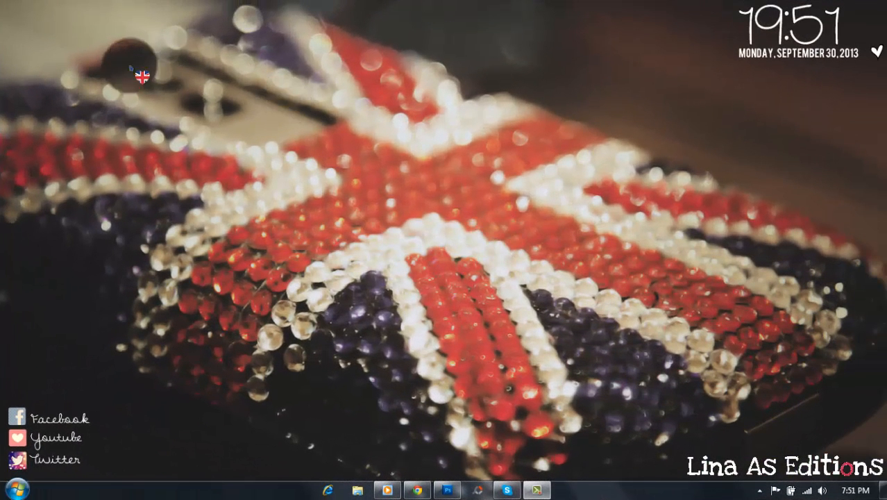
Bring Chrome's YouTube channel tab forward, then bring up the Explorer taskbar jump list.
drag(110, 50, 686, 433)
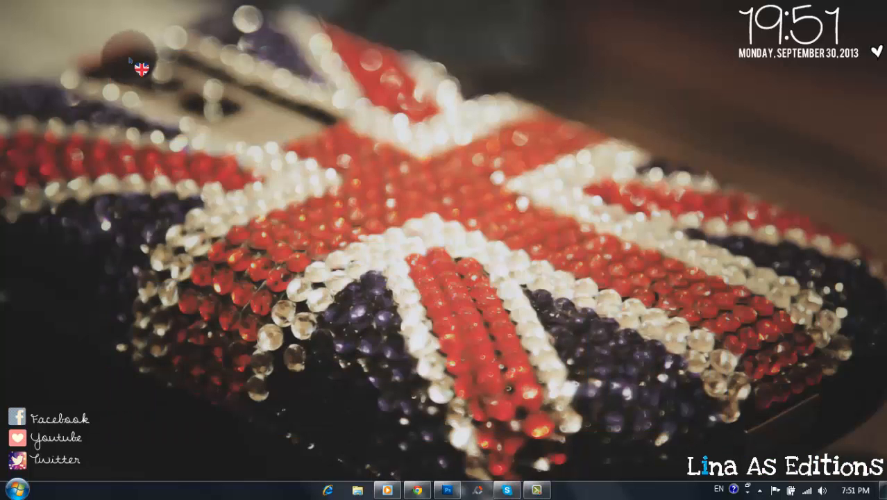
drag(92, 50, 721, 455)
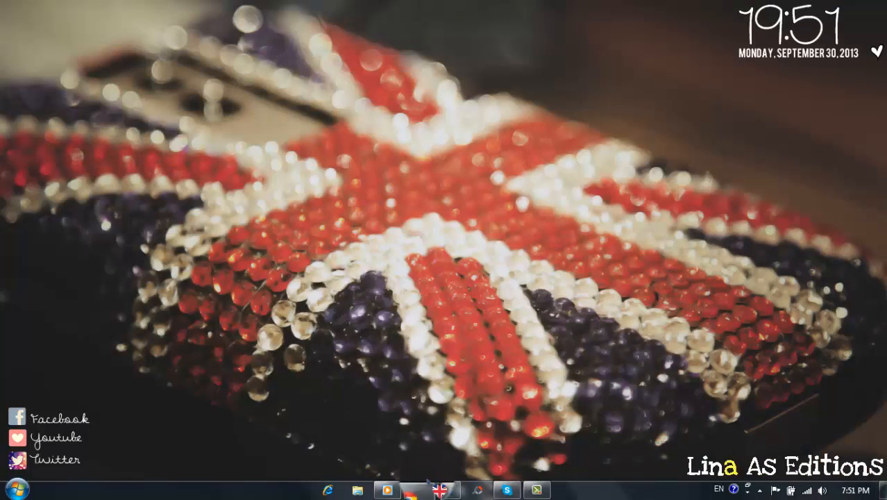
click(417, 490)
click(294, 9)
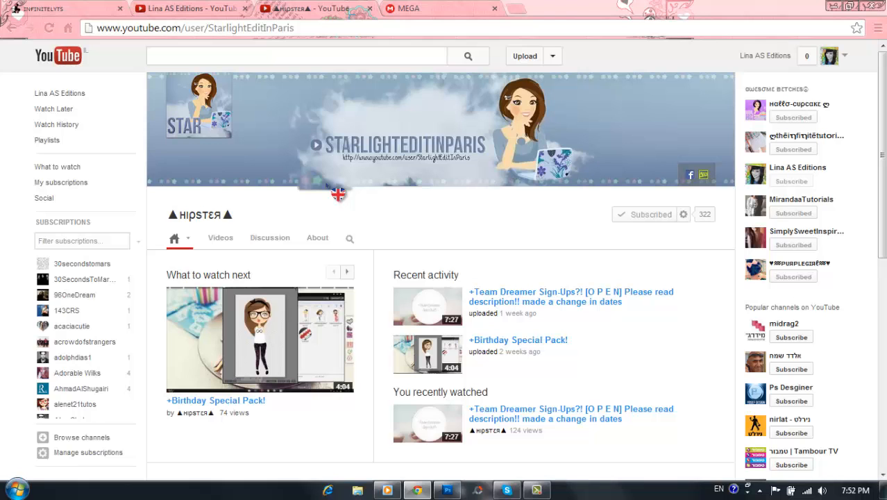
right_click(356, 490)
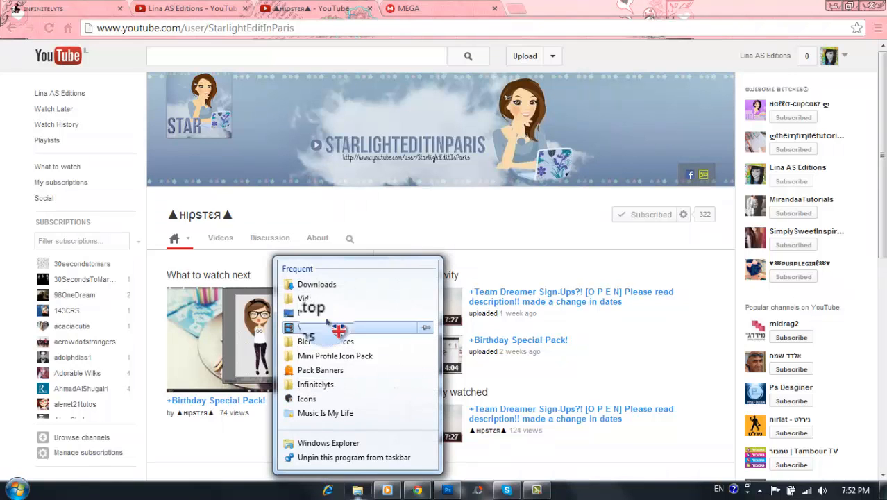
Open D:\PhotoShop\Blend Resources in Explorer and drag Cover Photo 6.0 out of it.
click(305, 298)
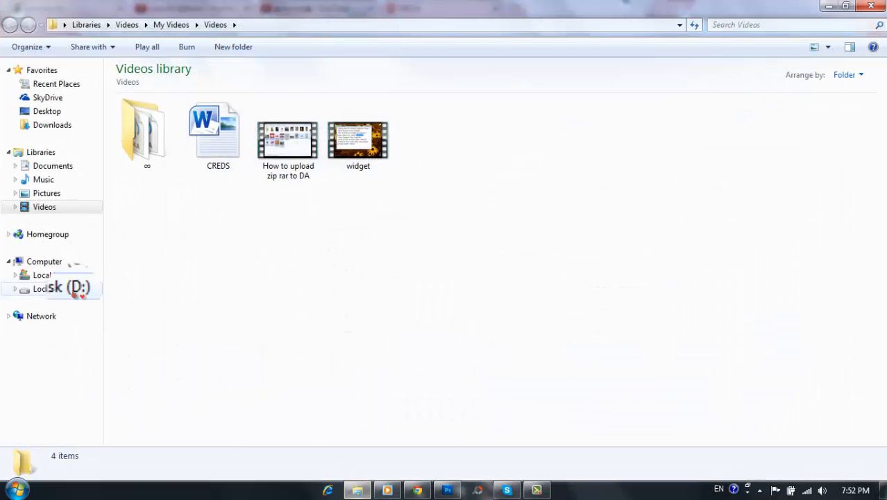
click(57, 288)
double_click(371, 301)
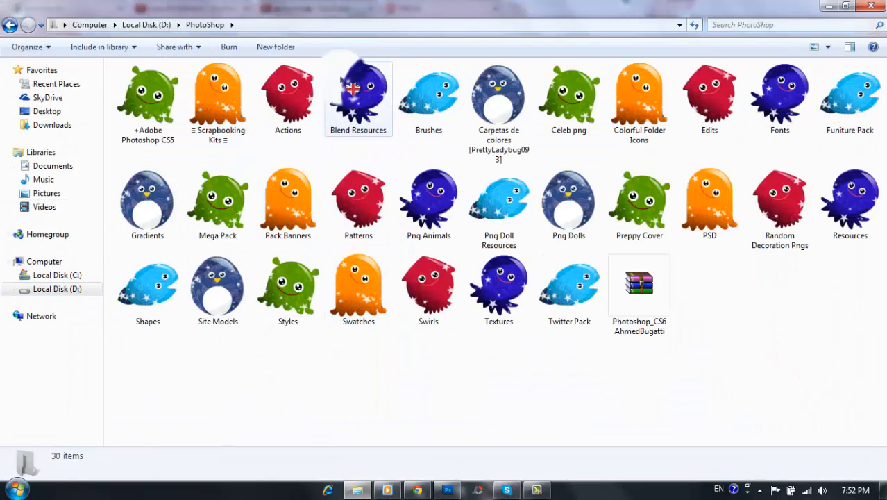
double_click(361, 94)
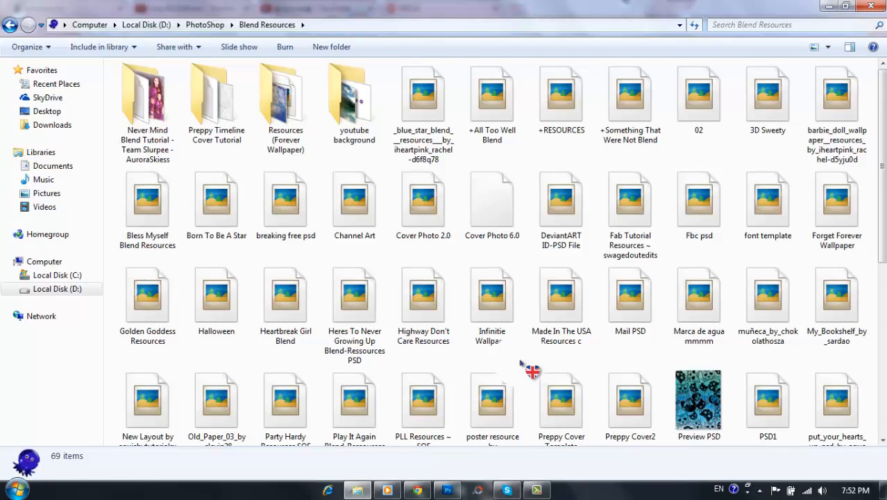
drag(491, 208, 498, 229)
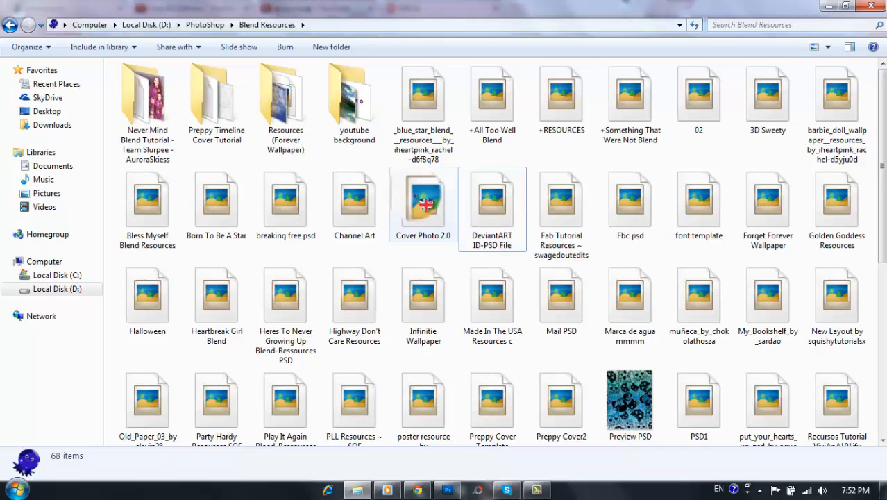
Review the MEGA download page for Blend Resources Pack.exe, highlighting its name and 111.0 MB size.
click(416, 490)
click(416, 8)
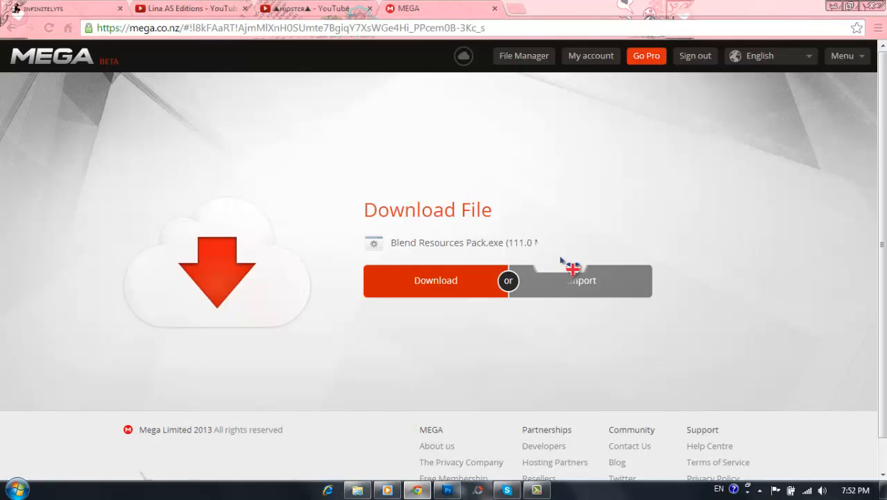
drag(545, 242, 349, 251)
click(361, 250)
drag(543, 242, 519, 245)
click(460, 250)
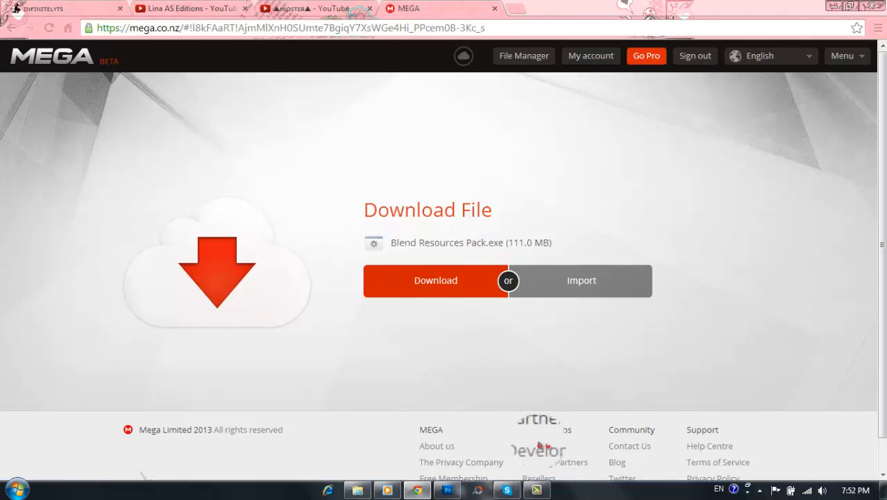
Return to Explorer showing Local Disk (D:) with the Blend Resources Pack application.
click(536, 490)
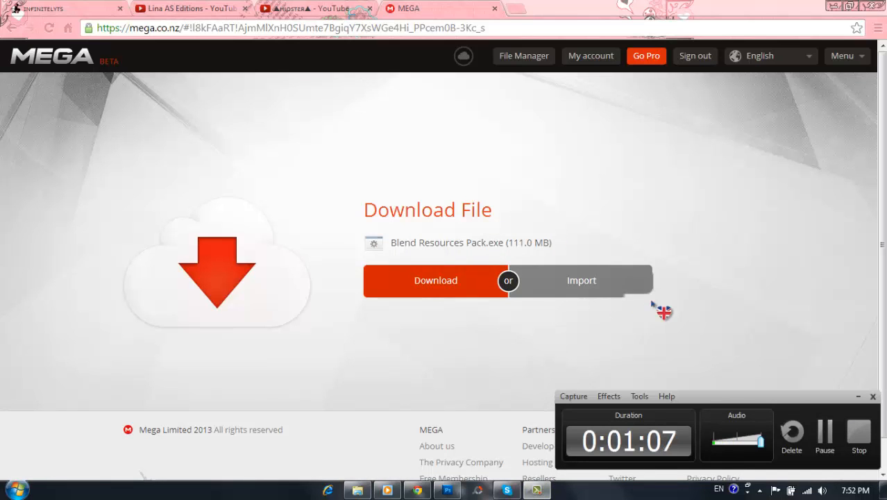
click(825, 432)
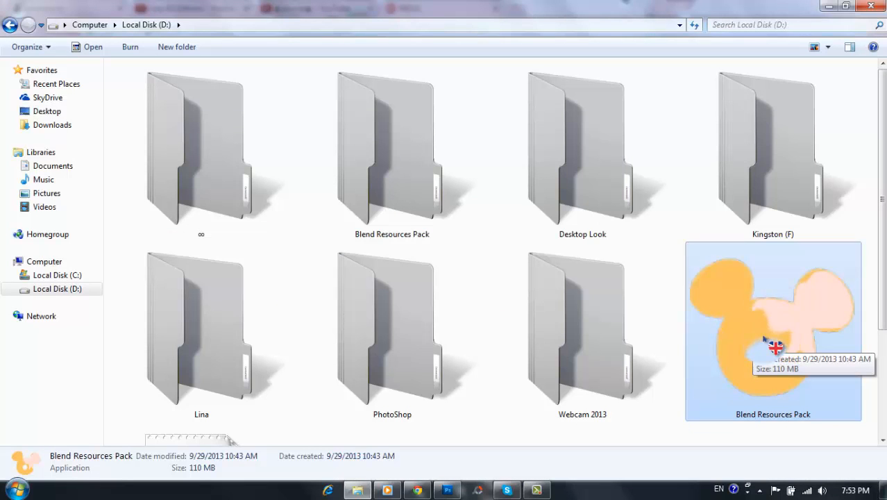
Run Blend Resources Pack.exe, accept the request and extract the pack to D:\.
double_click(768, 343)
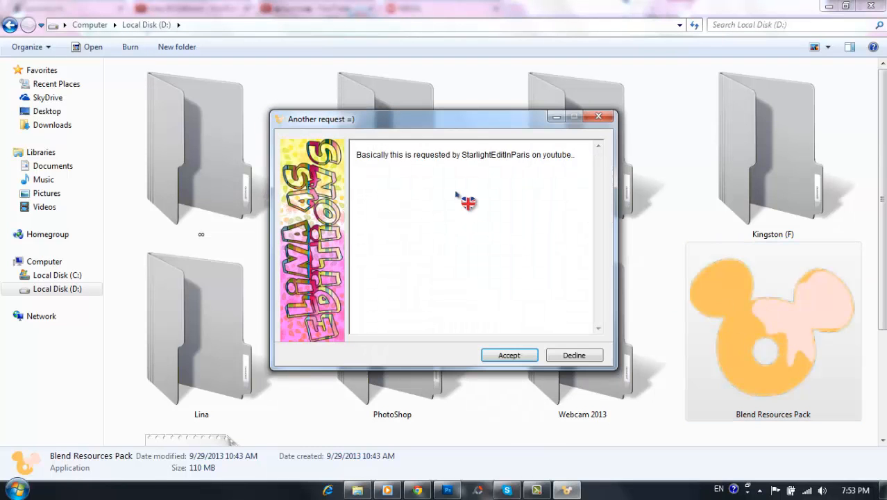
drag(533, 154, 356, 154)
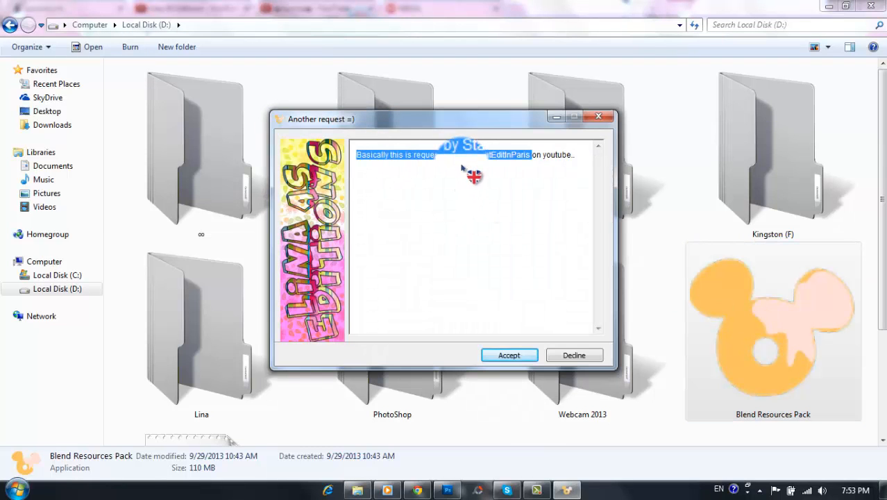
click(509, 354)
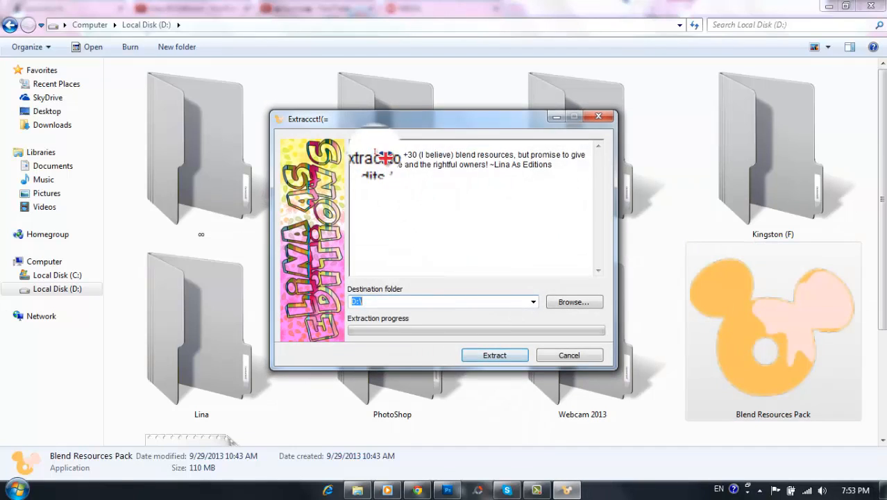
drag(355, 154, 491, 167)
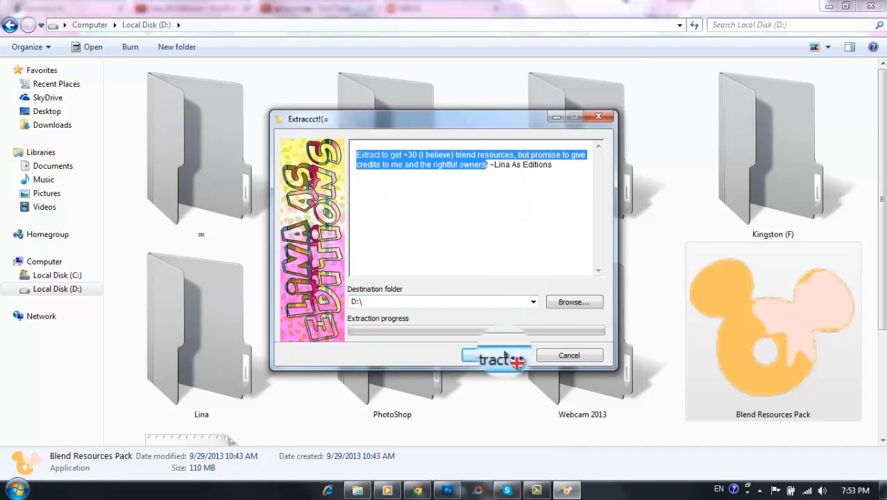
click(569, 354)
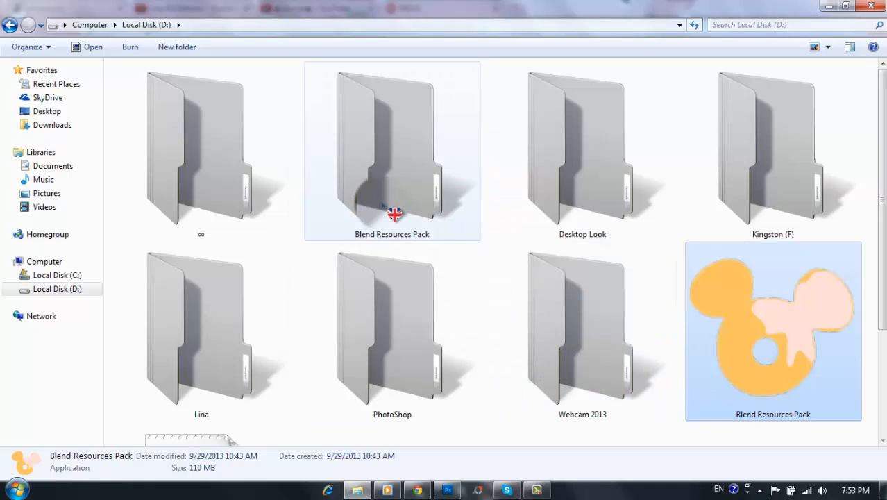
Show the extracted Blend Resources Pack folder and sweep a selection over its 32 files.
click(537, 490)
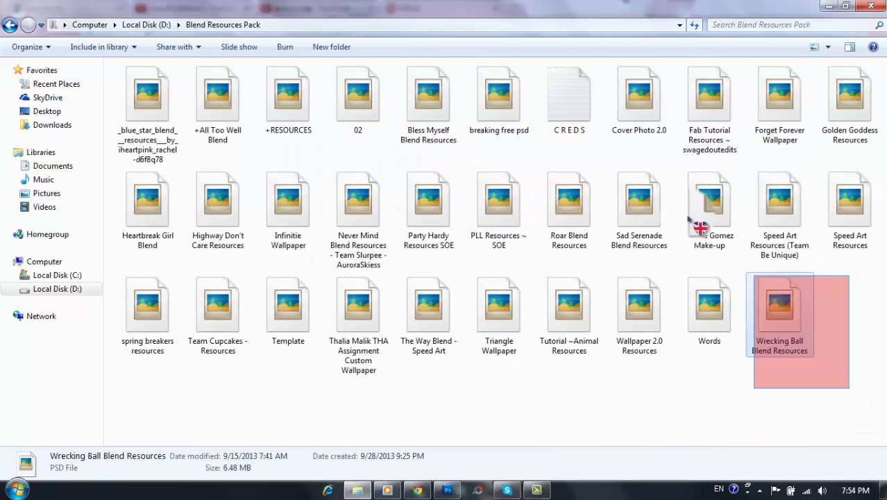
drag(860, 395, 132, 77)
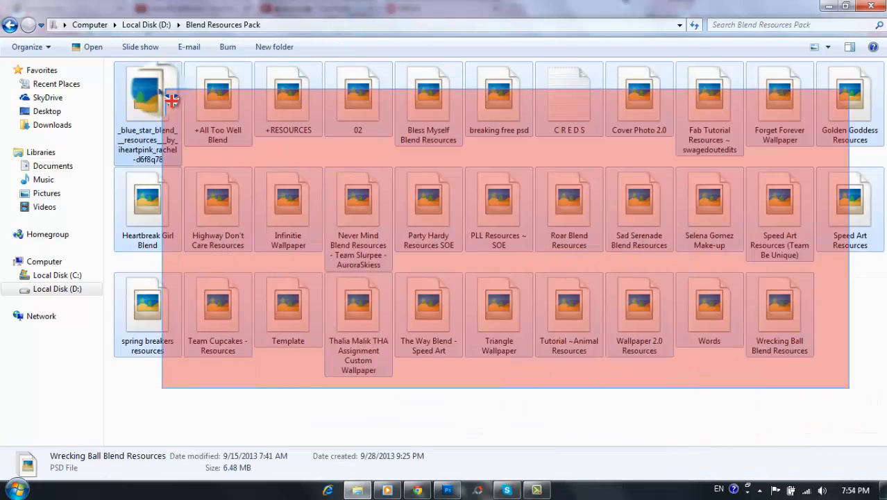
click(548, 385)
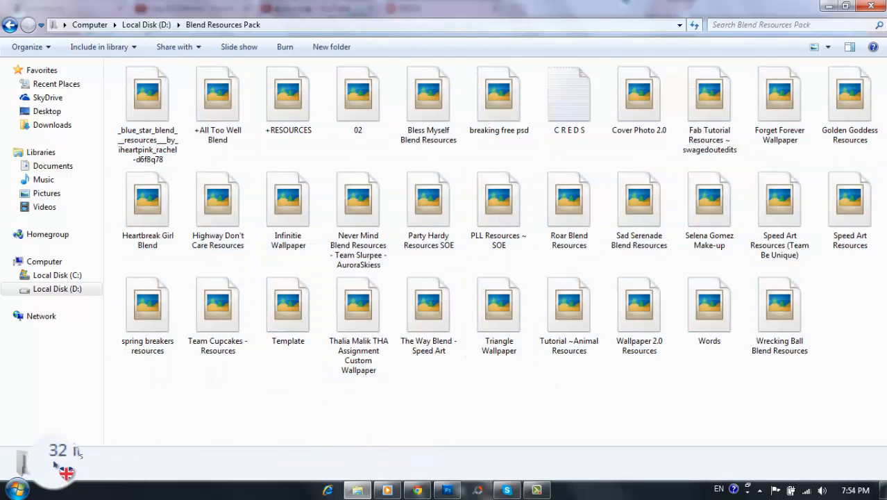
Open the C R E D S text file and highlight its opening lines and YouTube channel link.
double_click(572, 118)
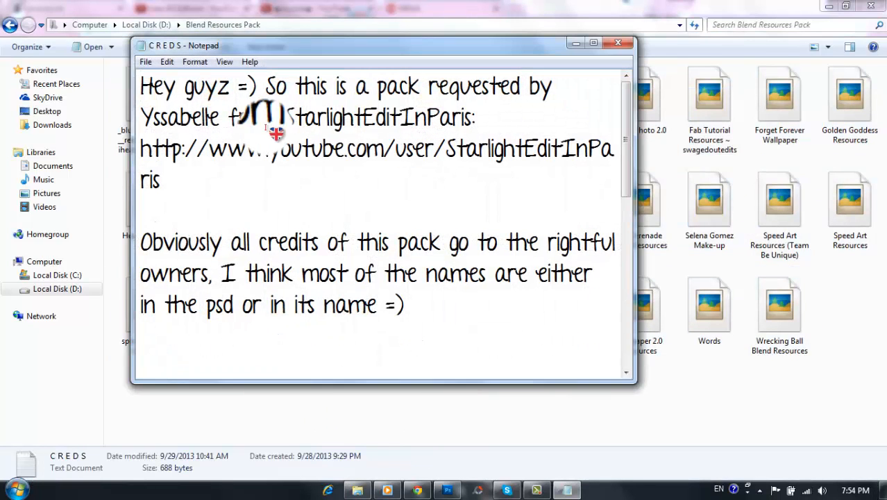
mouse_move(141, 83)
mouse_down()
mouse_move(430, 114)
mouse_move(547, 115)
mouse_up()
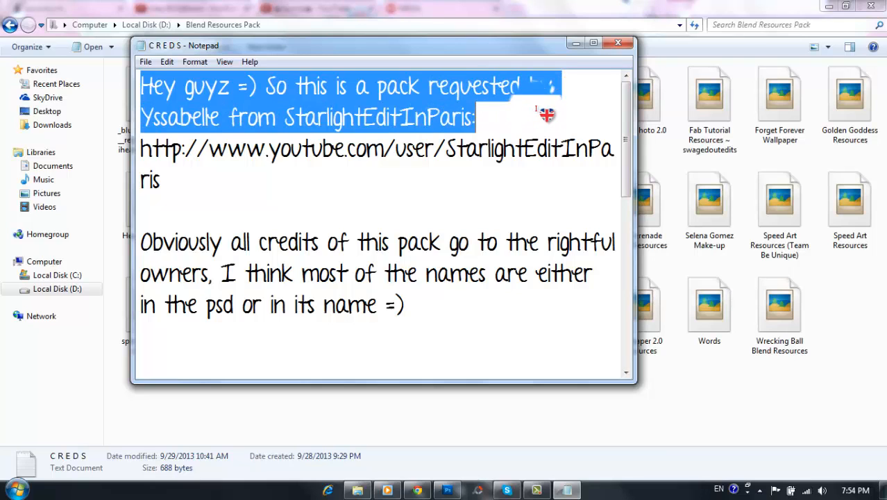
click(257, 178)
drag(140, 148, 638, 186)
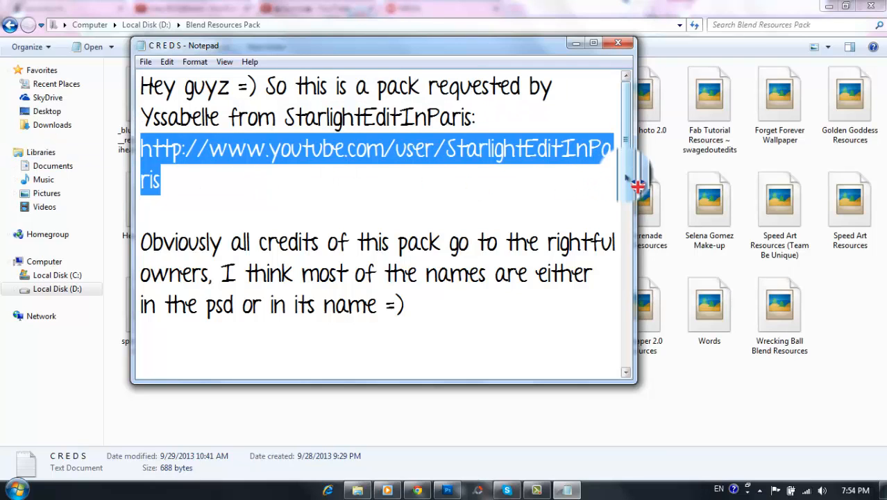
scroll(638, 186, down, 1)
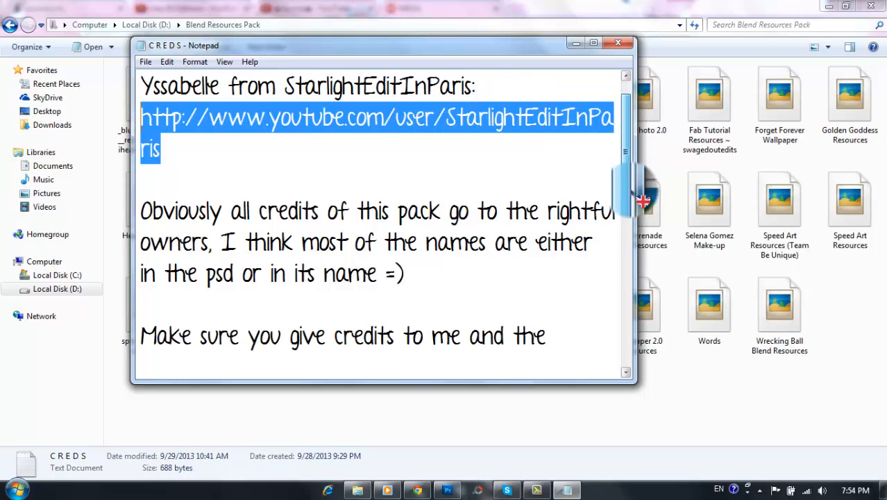
drag(409, 274, 141, 211)
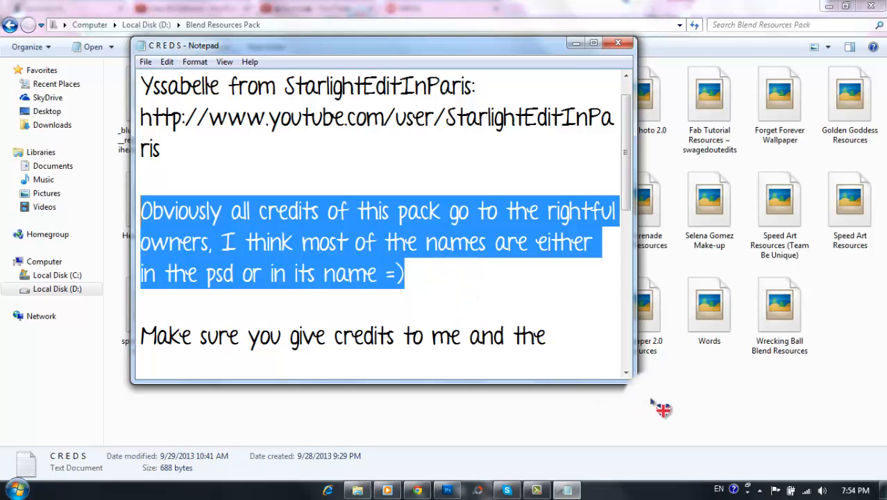
Glance at the folder's Thalia Malik wallpaper file, finish the credits note and close Notepad.
key(alt+F4)
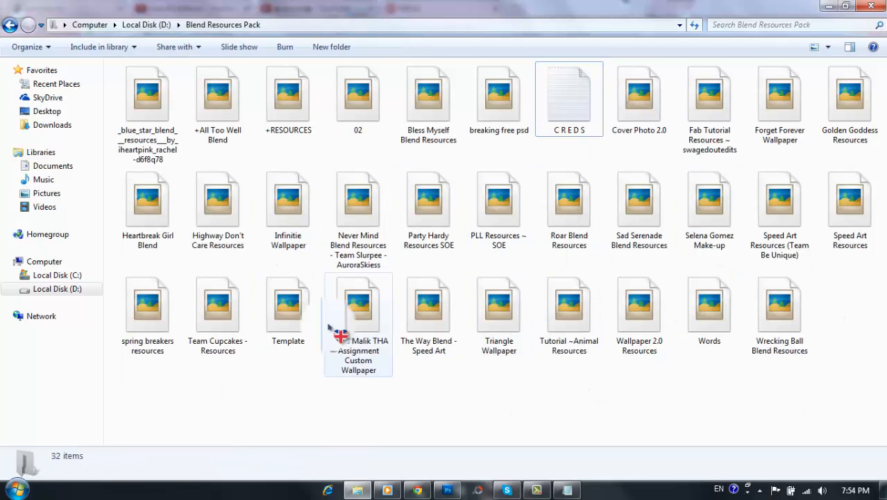
click(347, 326)
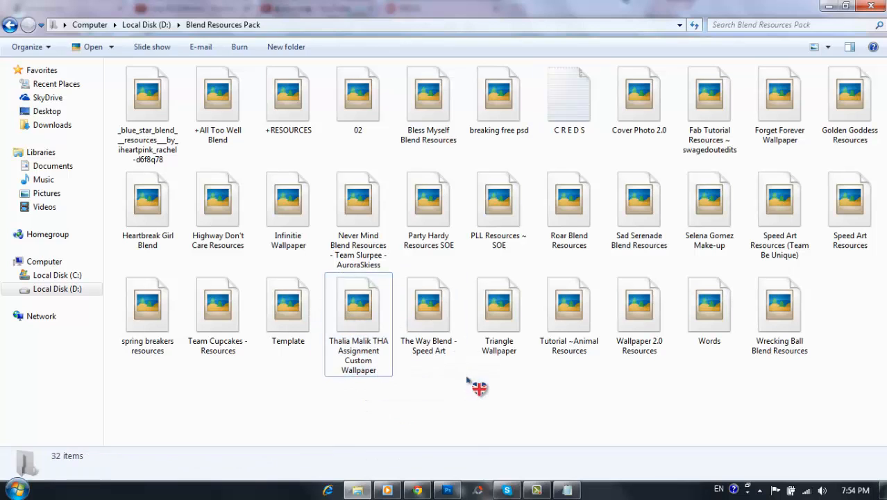
click(568, 490)
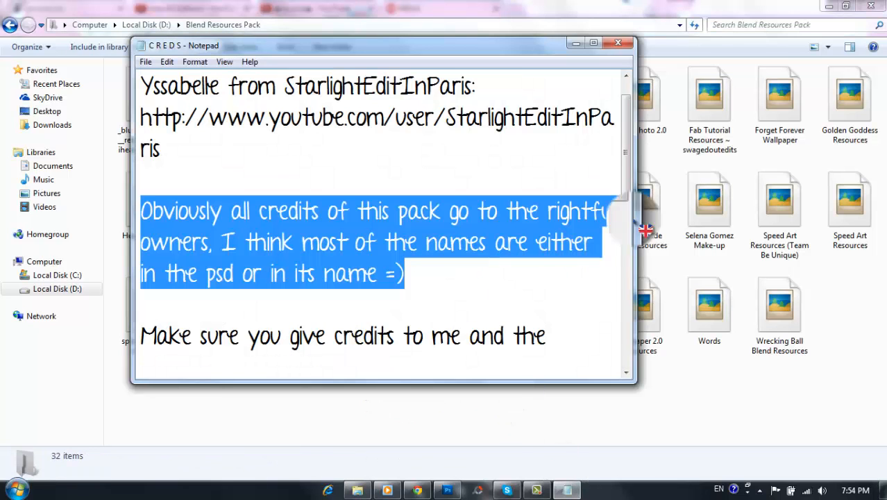
drag(626, 173, 626, 208)
mouse_move(605, 274)
mouse_down()
mouse_move(219, 256)
mouse_move(122, 271)
mouse_up()
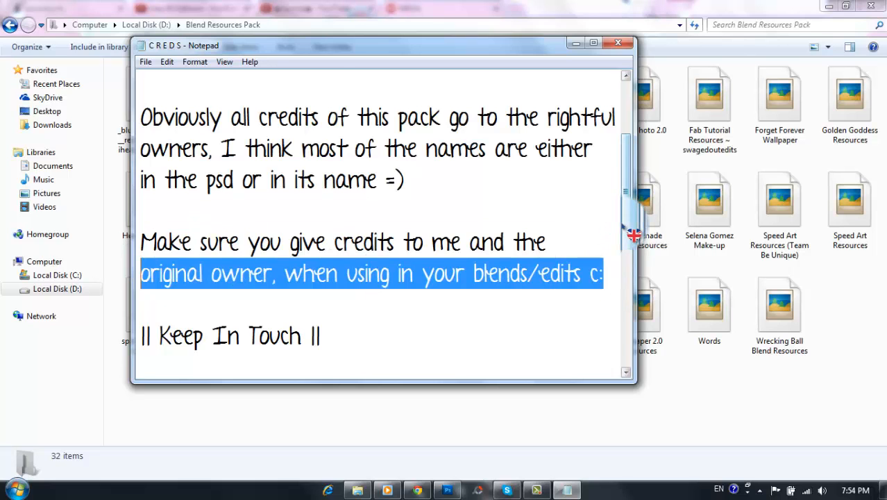
mouse_move(627, 208)
mouse_down()
mouse_move(626, 291)
mouse_move(141, 90)
mouse_up()
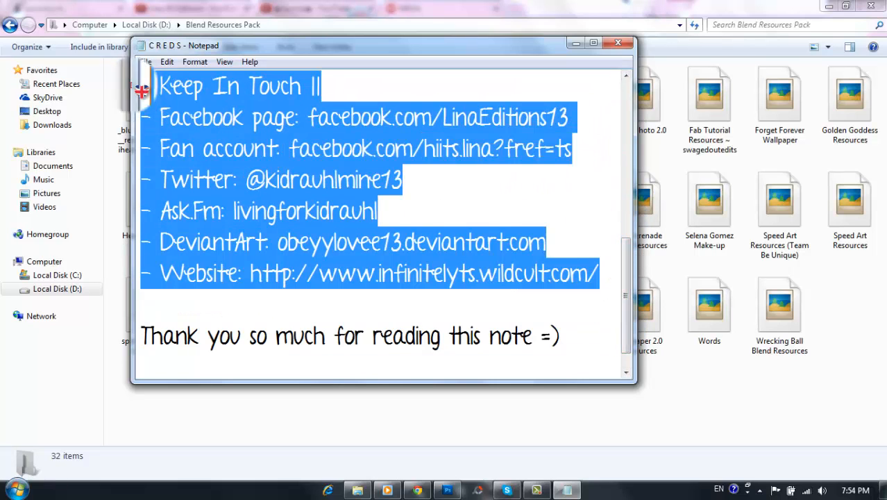
drag(626, 263, 626, 299)
drag(561, 306, 141, 305)
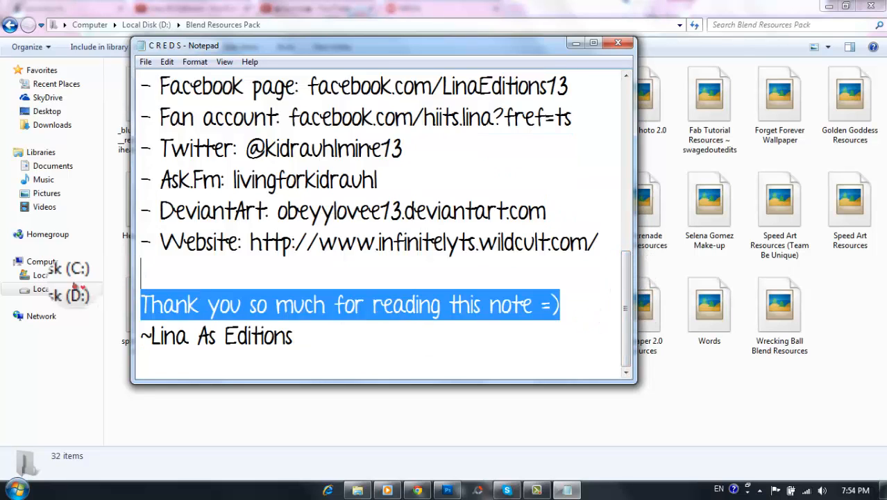
click(617, 43)
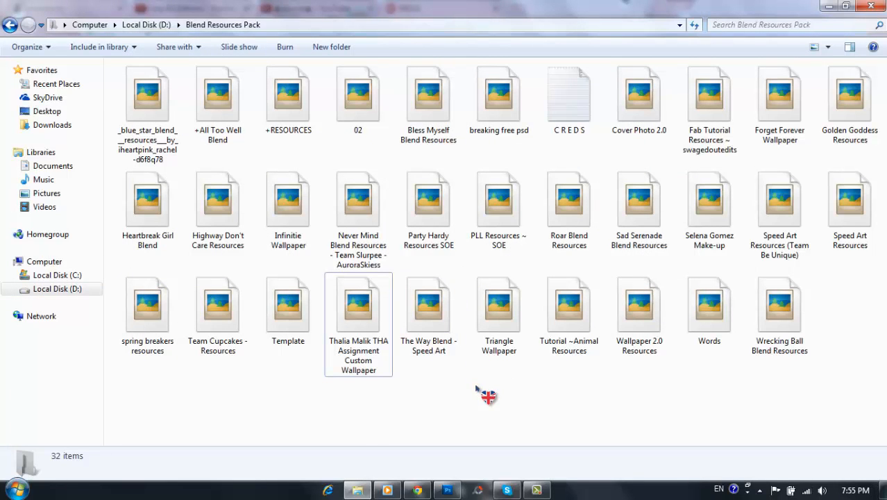
click(536, 490)
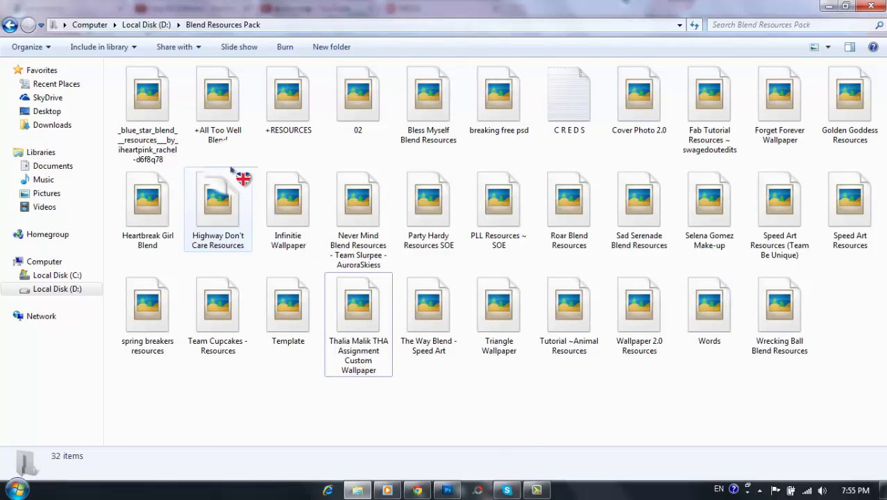
Preview Blue Star and step through +RESOURCES, Bless Myself, breaking free, Heartbreak Girl, Infinitie, Party Hardy and PLL.
click(147, 111)
double_click(148, 111)
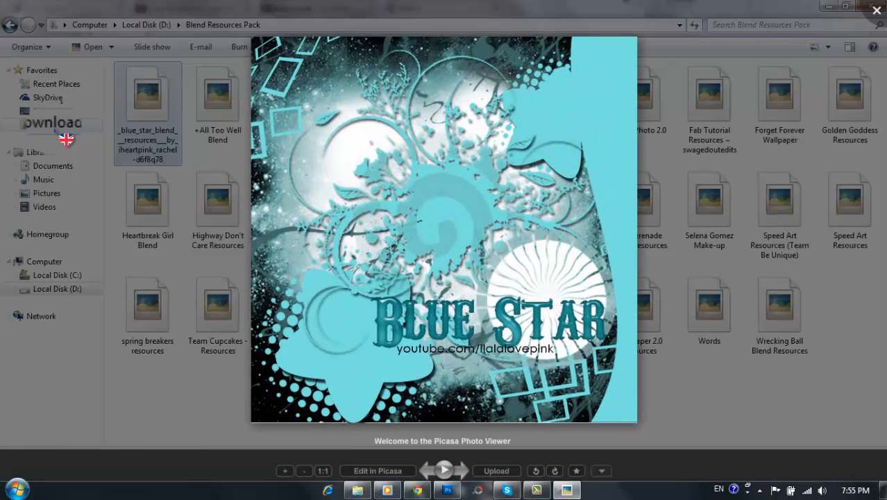
key(Right)
key(Right)
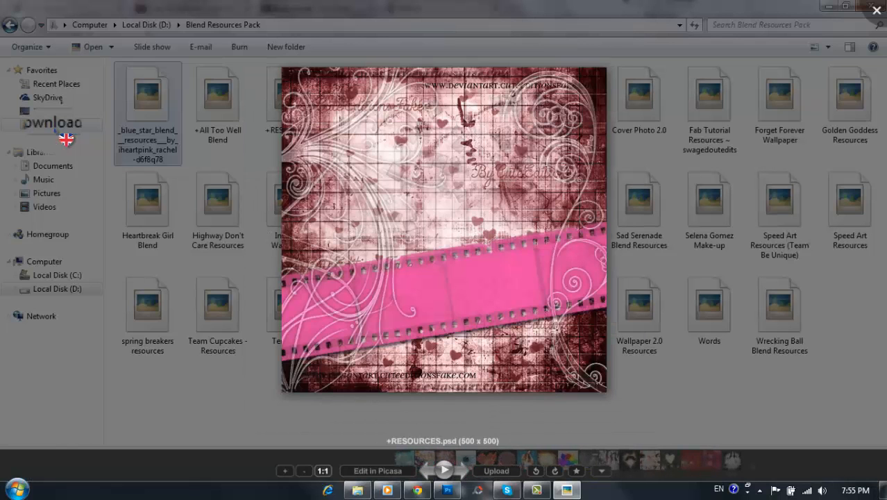
key(Right)
key(Right)
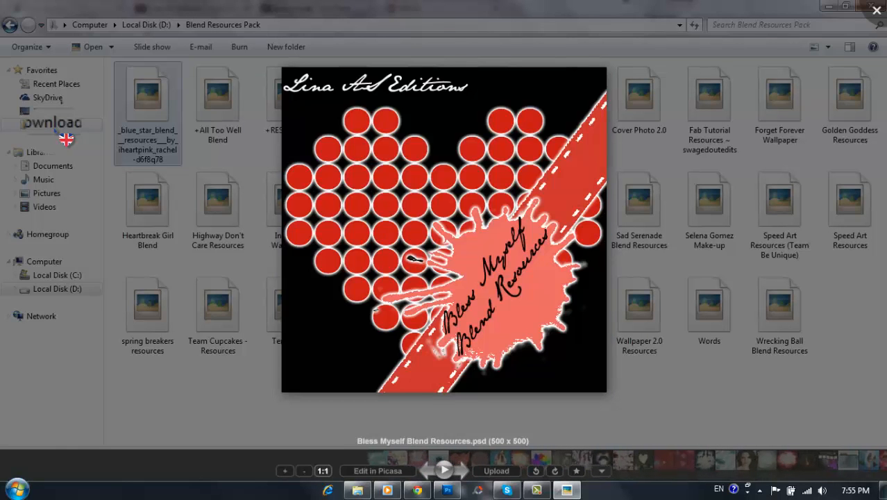
key(Right)
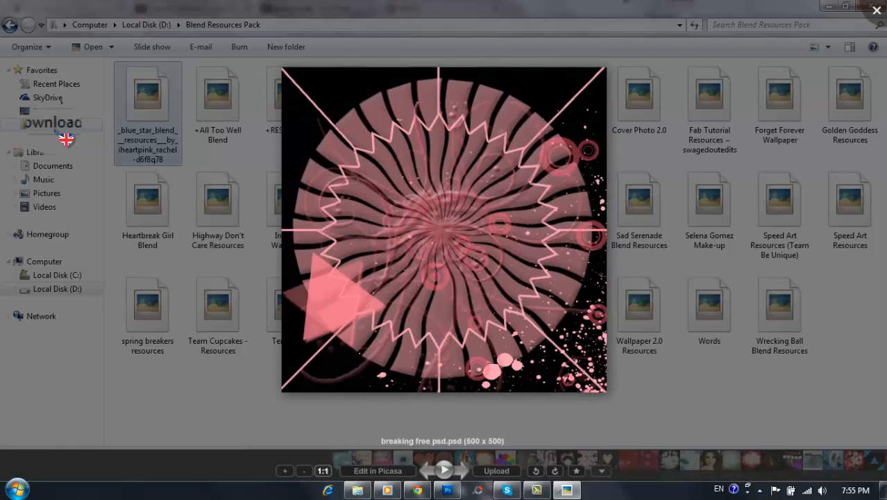
key(Right)
key(Right)
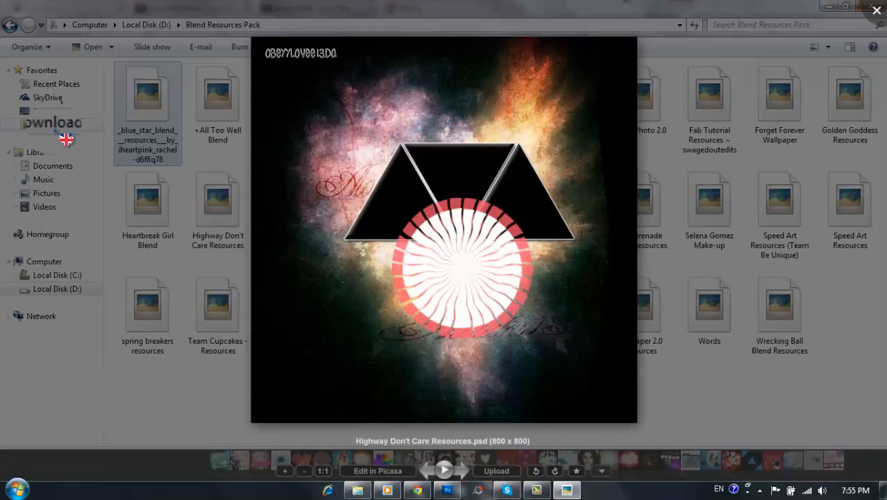
key(Right)
key(Right)
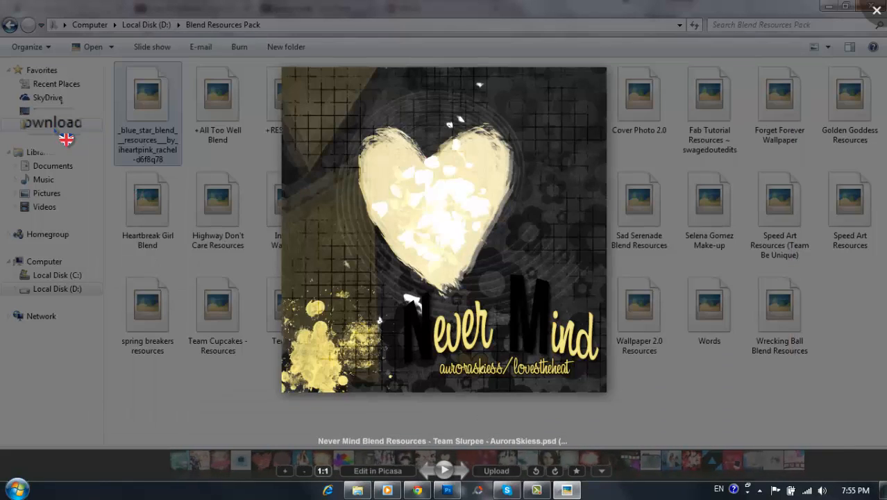
key(Right)
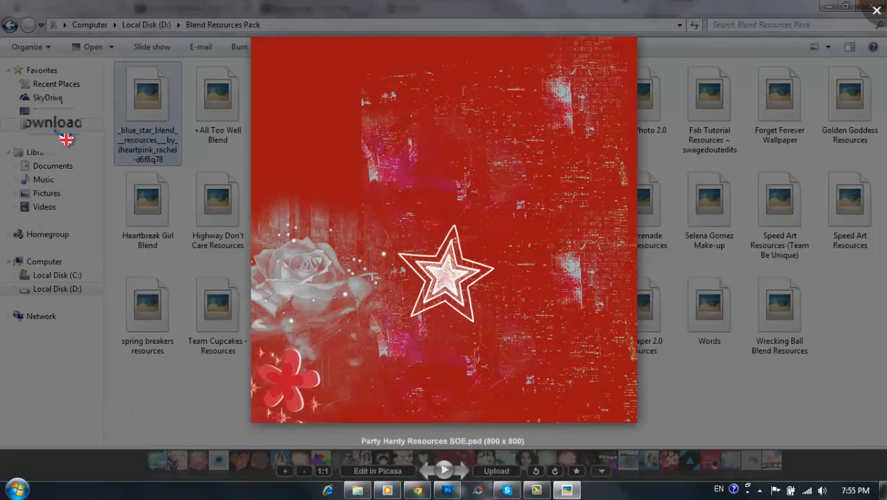
key(Right)
key(Right)
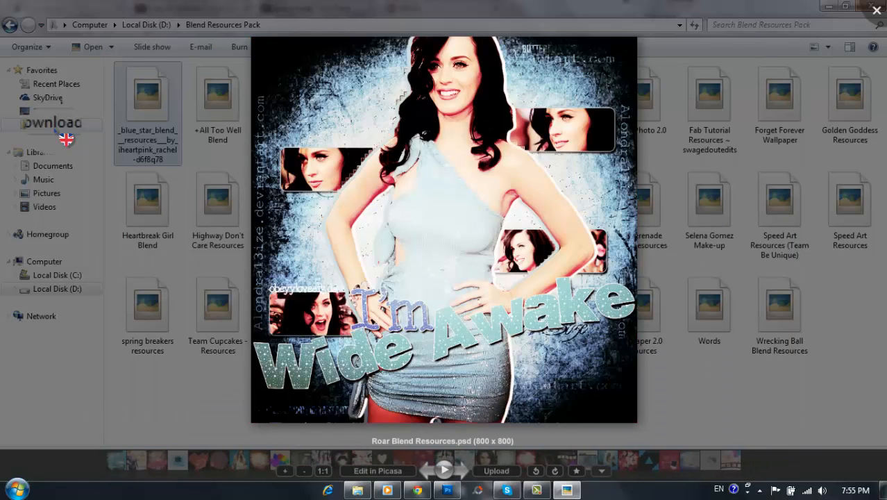
key(Right)
key(Right)
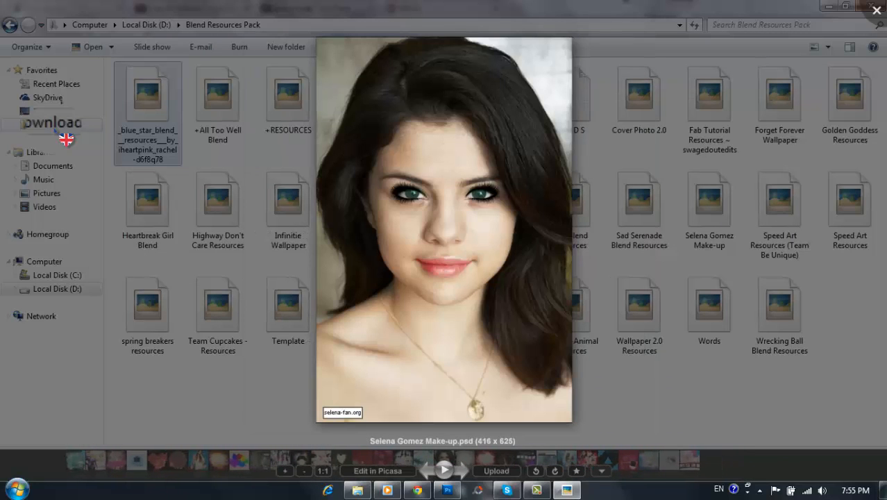
key(Right)
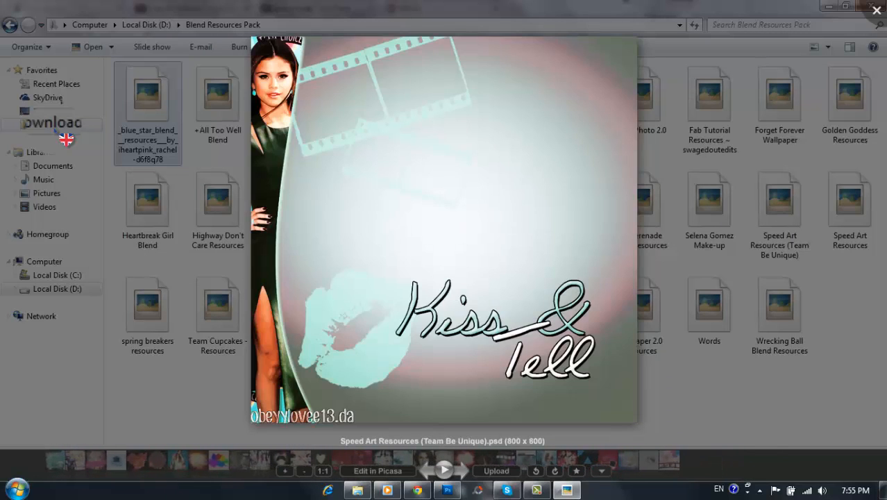
key(Right)
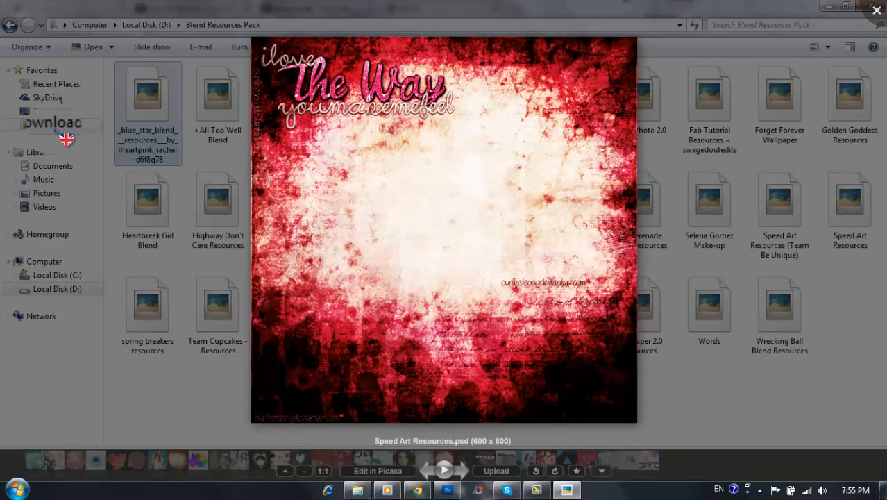
key(Right)
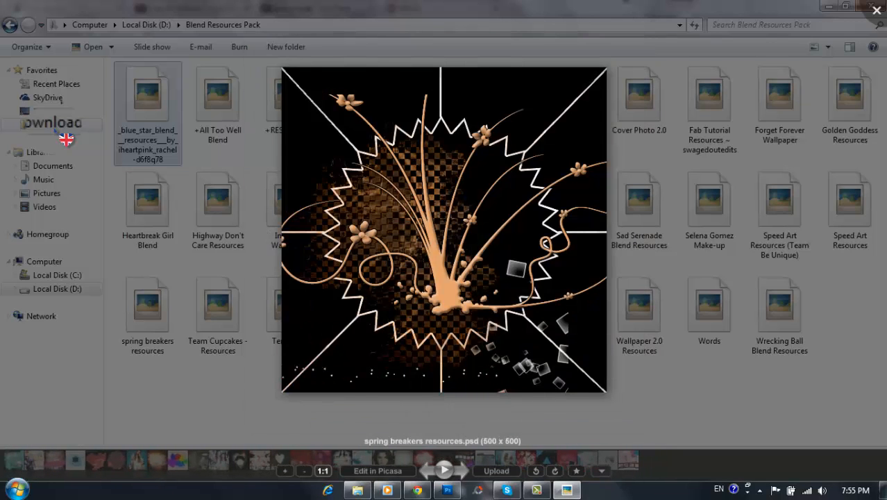
key(Right)
key(Right)
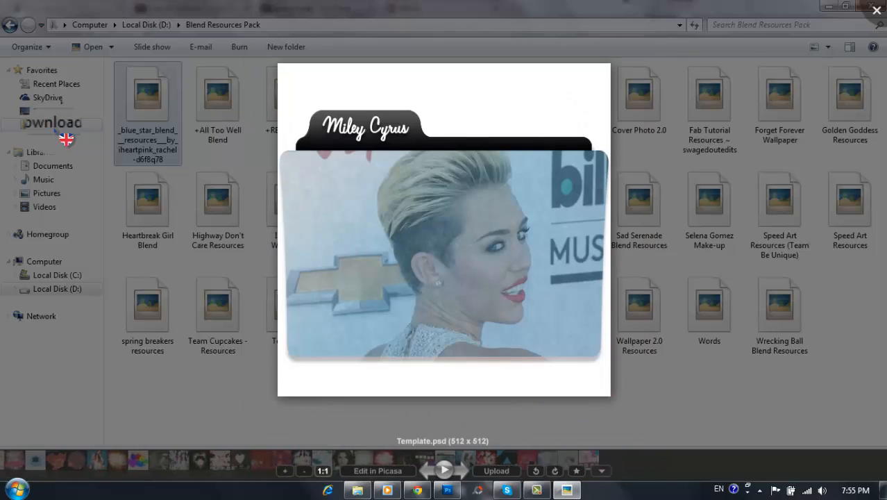
key(Right)
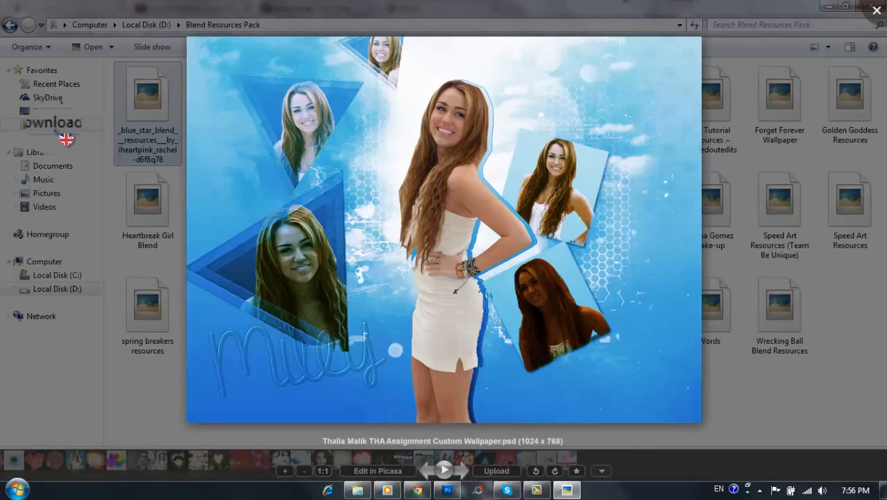
key(Right)
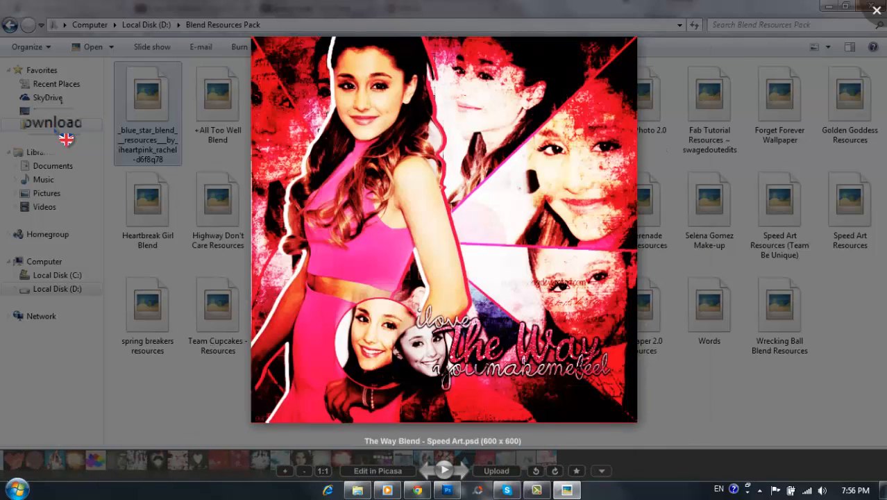
key(Right)
key(Right)
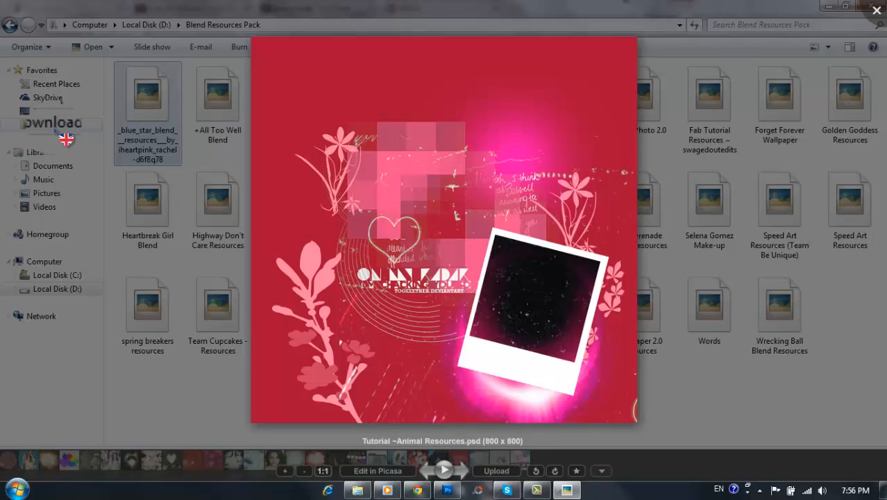
key(Right)
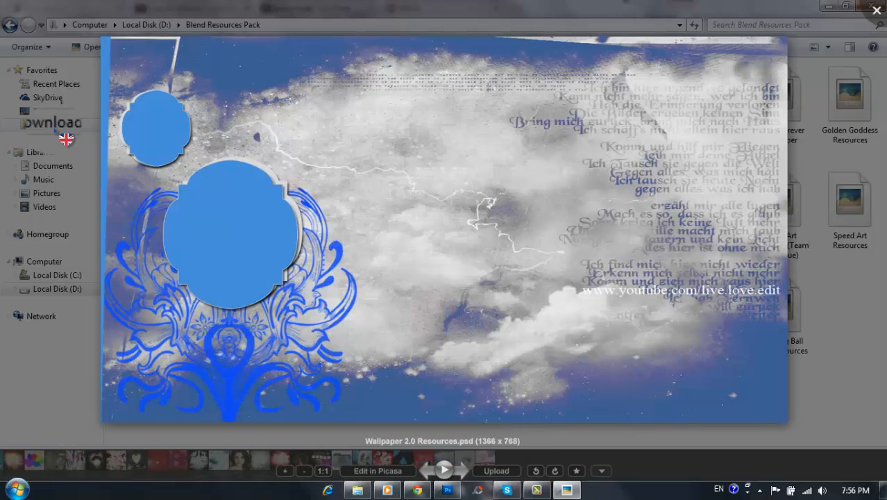
key(Right)
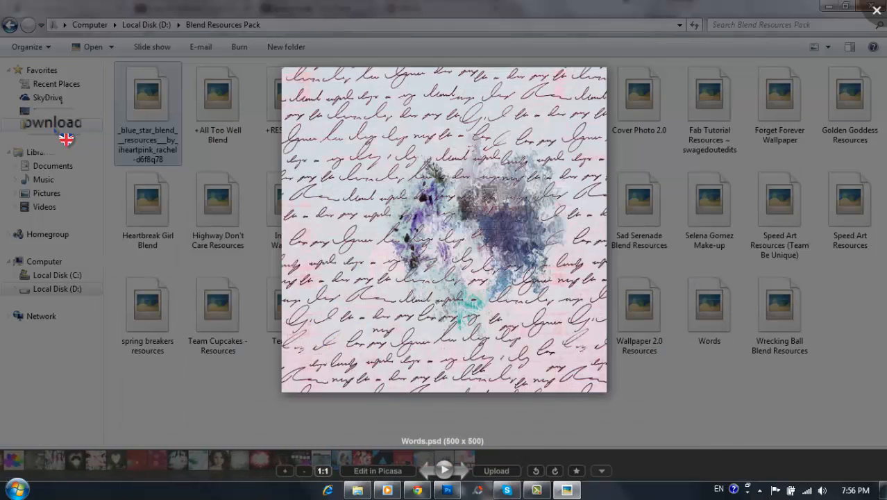
key(Right)
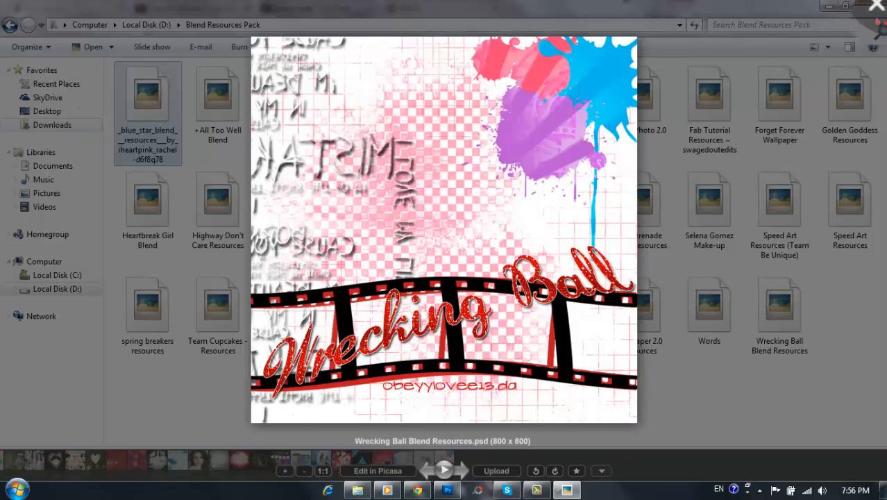
Close Picasa Photo Viewer and sweep selections over the folder's 32 files, leaving none selected.
click(875, 6)
click(569, 208)
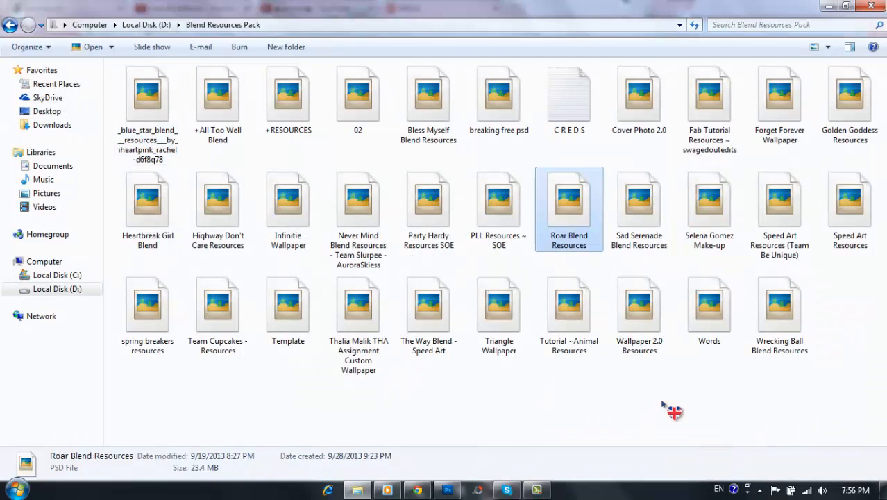
click(673, 411)
mouse_move(863, 394)
mouse_down()
mouse_move(165, 121)
mouse_move(165, 76)
mouse_up()
click(691, 396)
drag(874, 378, 139, 80)
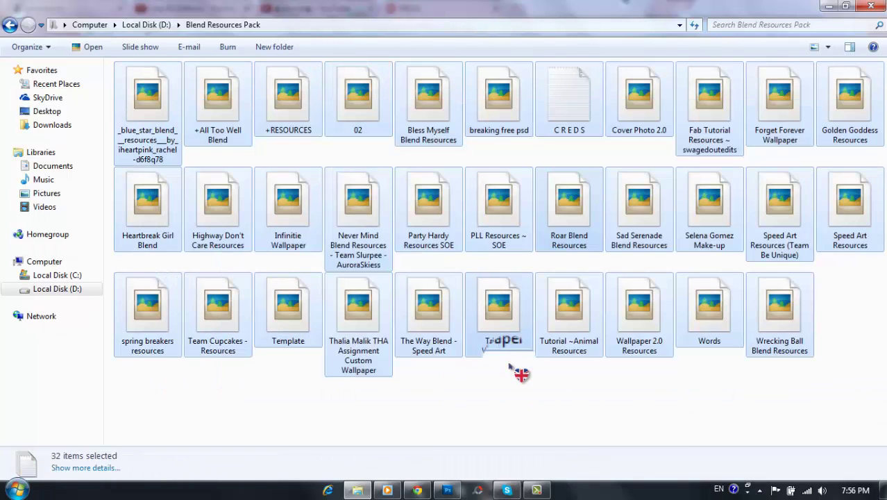
click(517, 384)
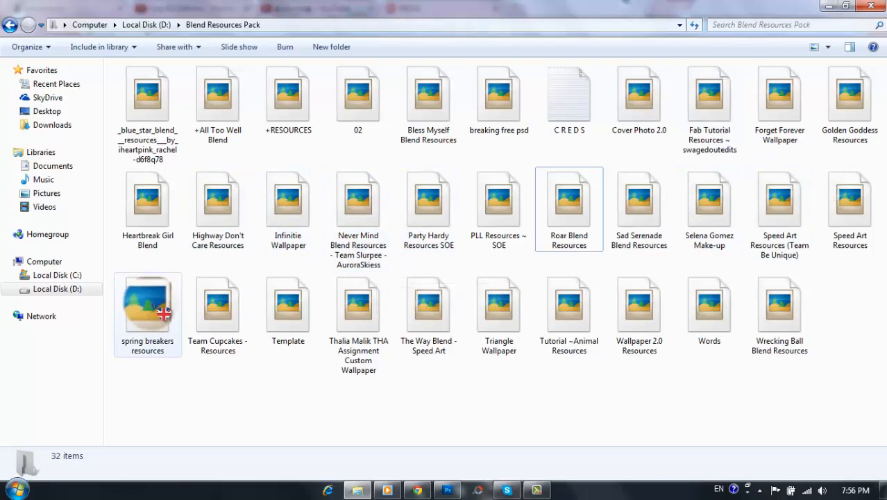
Minimise Explorer to the Union Jack desktop, sweep selection boxes across it, then bring up Chrome.
click(543, 490)
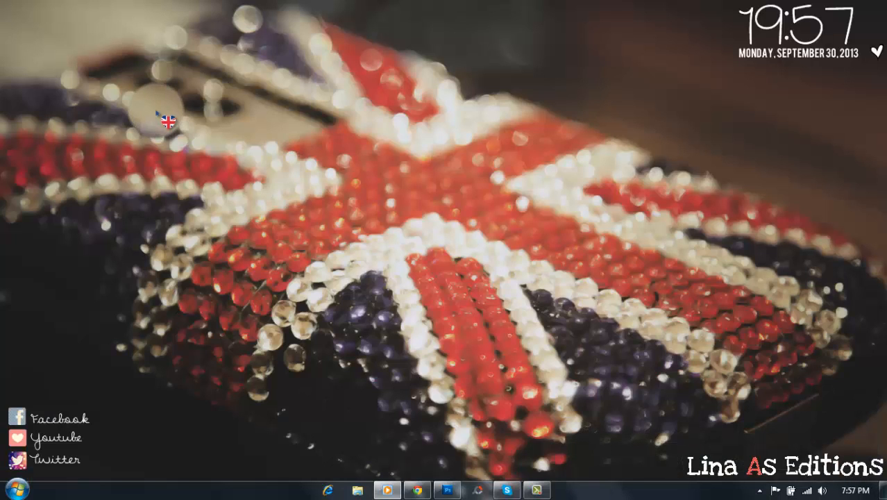
mouse_move(125, 90)
mouse_down()
mouse_move(801, 444)
mouse_move(872, 466)
mouse_up()
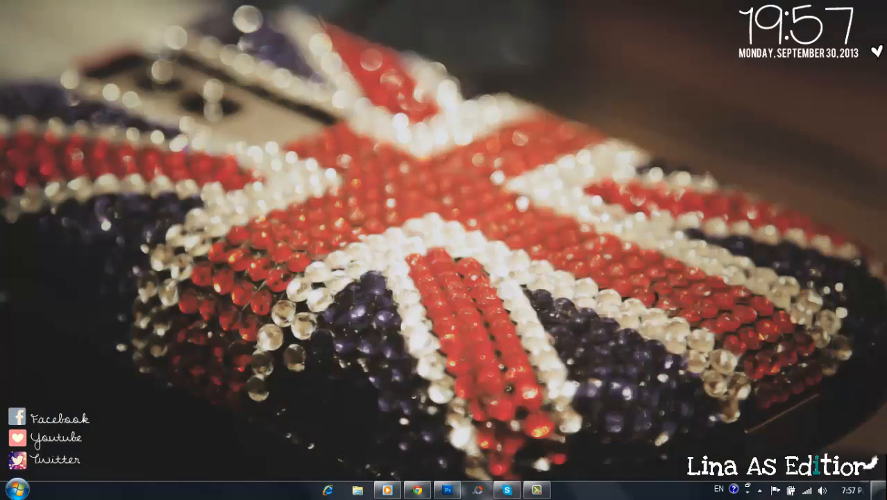
drag(2, 2, 884, 481)
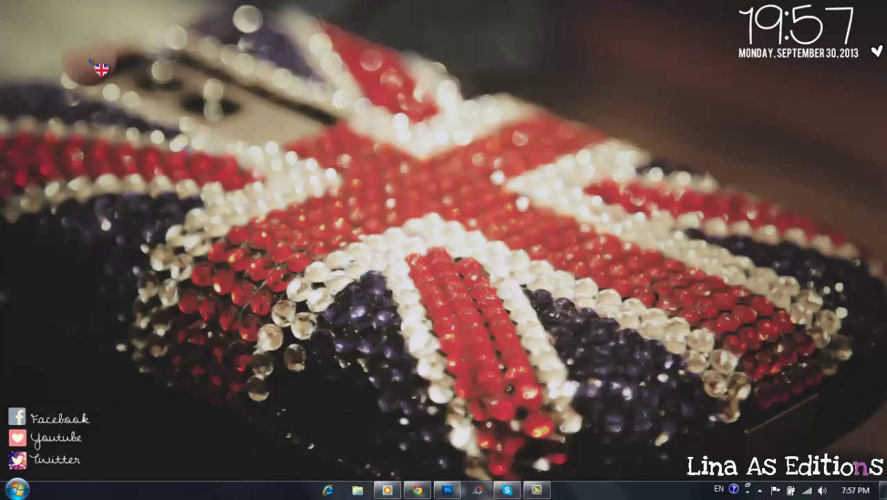
mouse_move(89, 60)
mouse_down()
mouse_move(723, 415)
mouse_move(750, 439)
mouse_up()
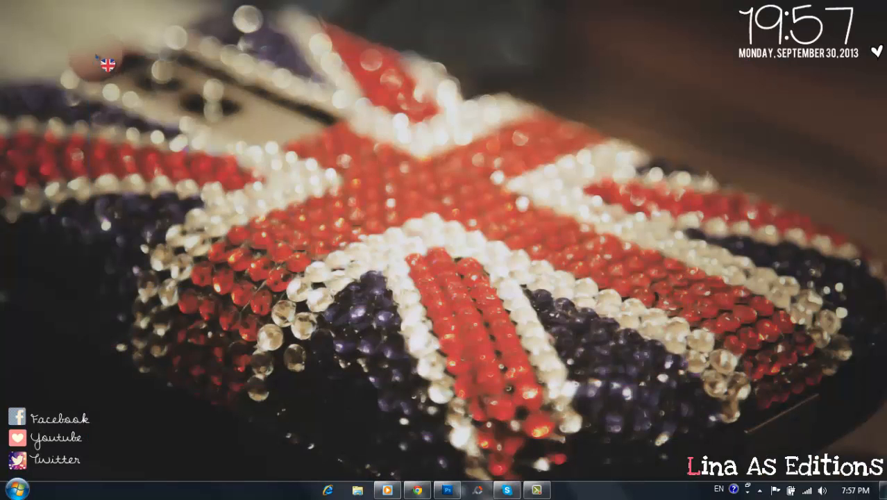
drag(82, 43, 737, 425)
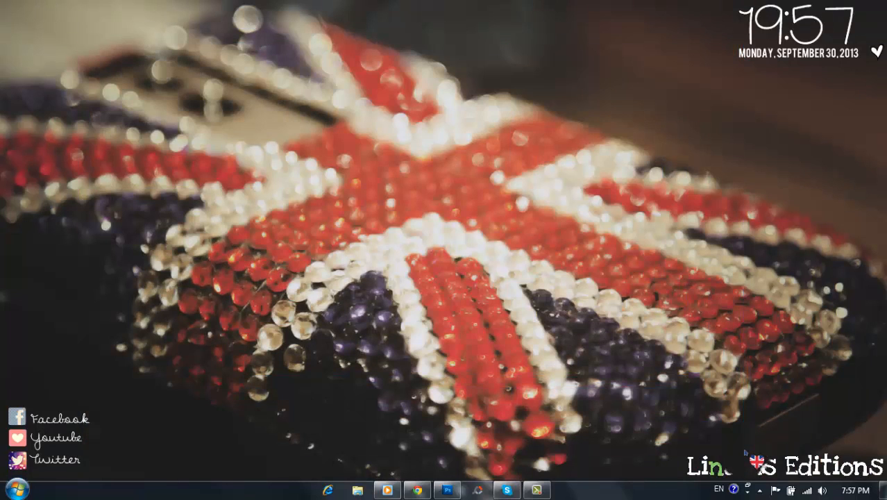
drag(83, 69, 741, 443)
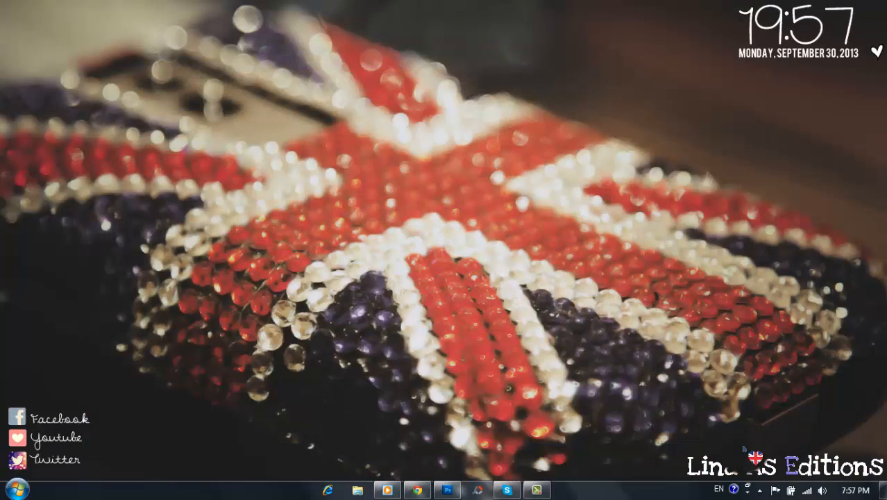
drag(142, 55, 744, 450)
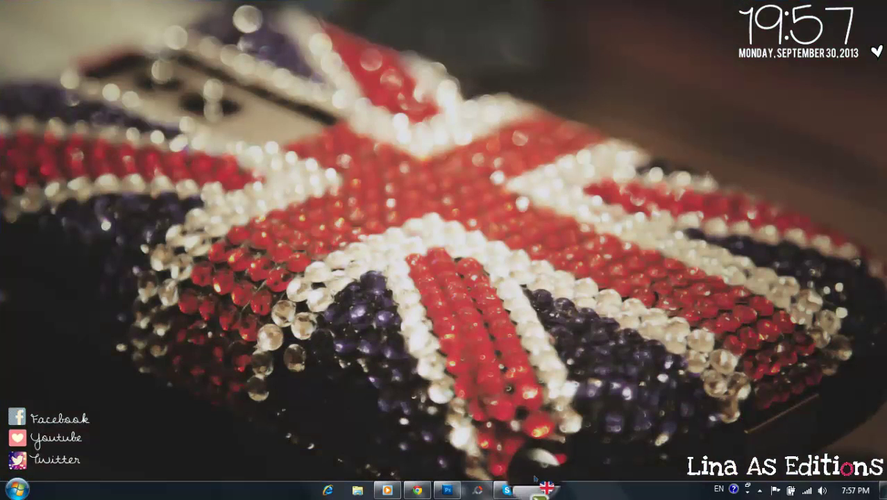
click(536, 490)
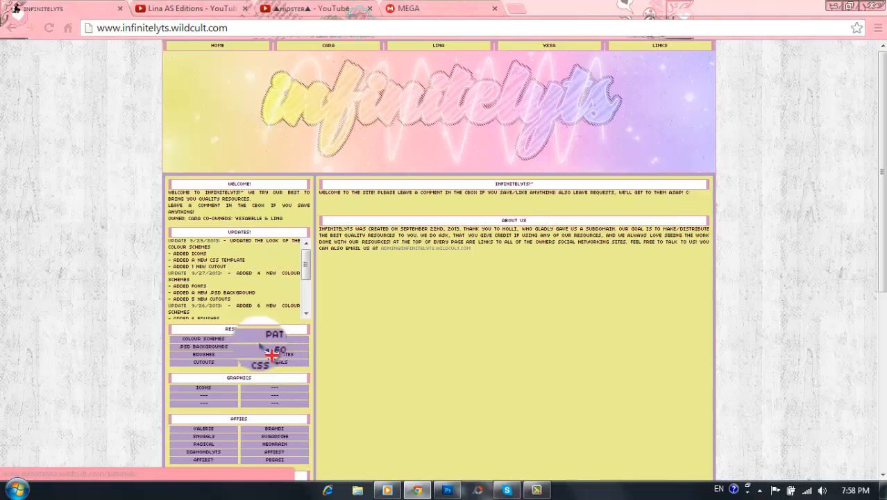
scroll(97, 361, down, 3)
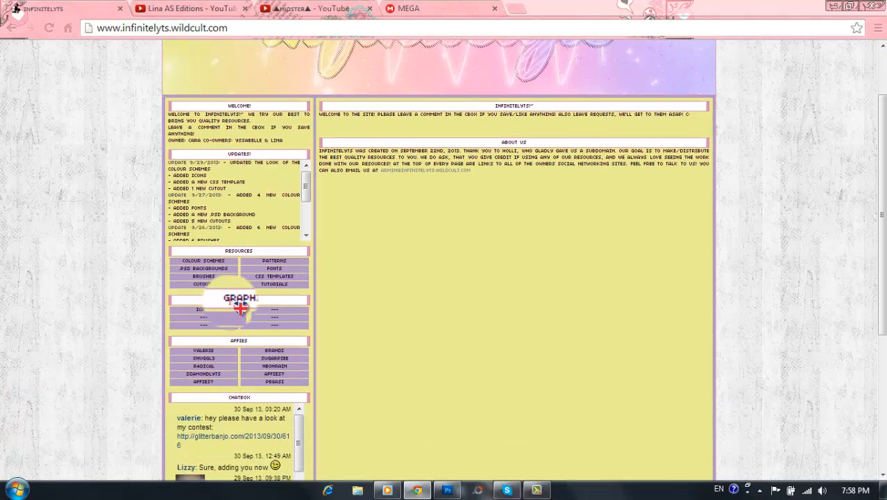
scroll(107, 325, down, 3)
scroll(108, 324, down, 5)
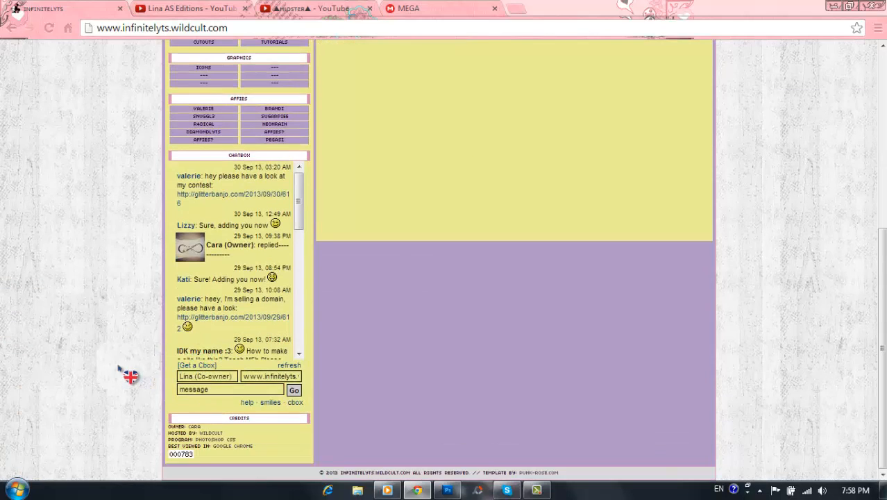
scroll(100, 346, up, 3)
scroll(100, 345, up, 5)
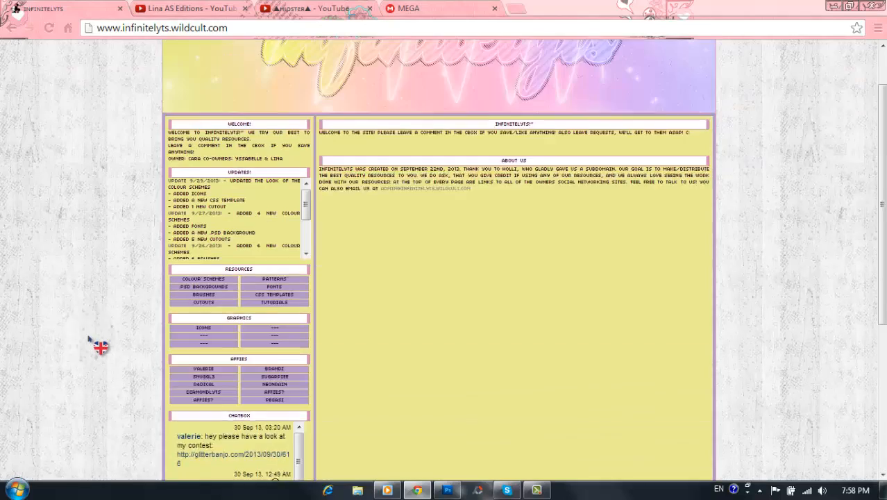
Minimise Chrome after scrolling the infinitelyts.wildcult.com page, leaving the desktop showing.
click(448, 489)
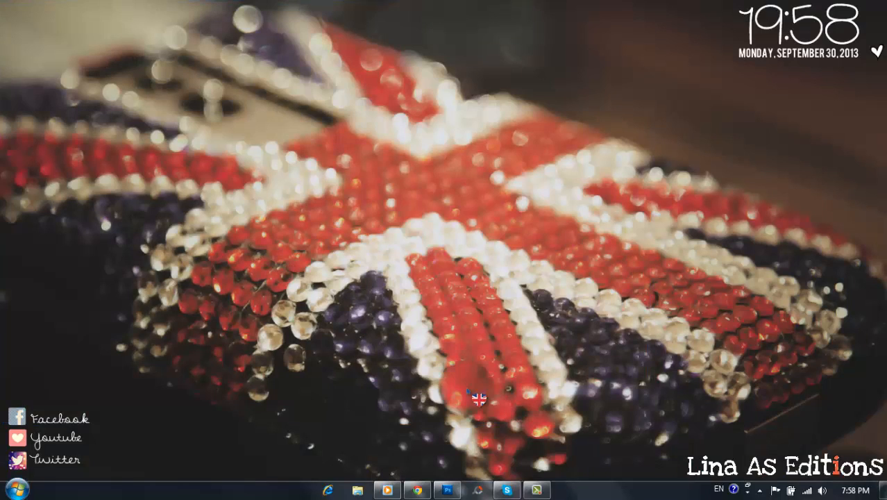
click(536, 490)
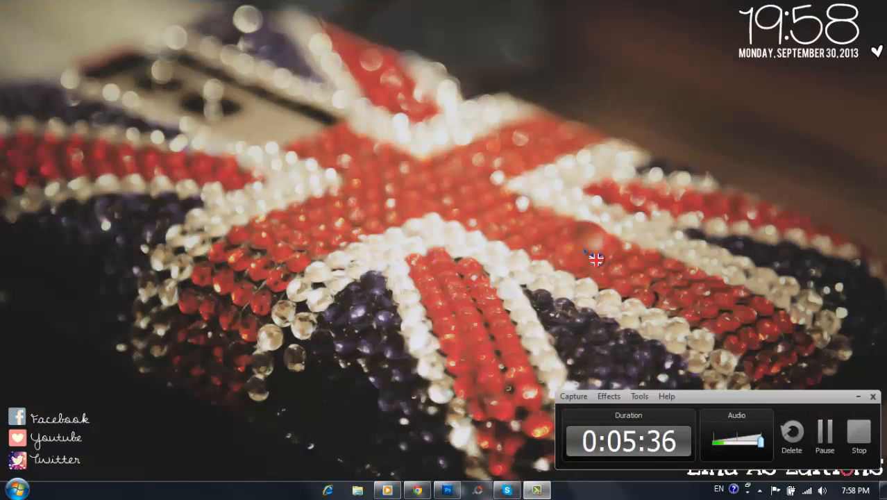
click(859, 396)
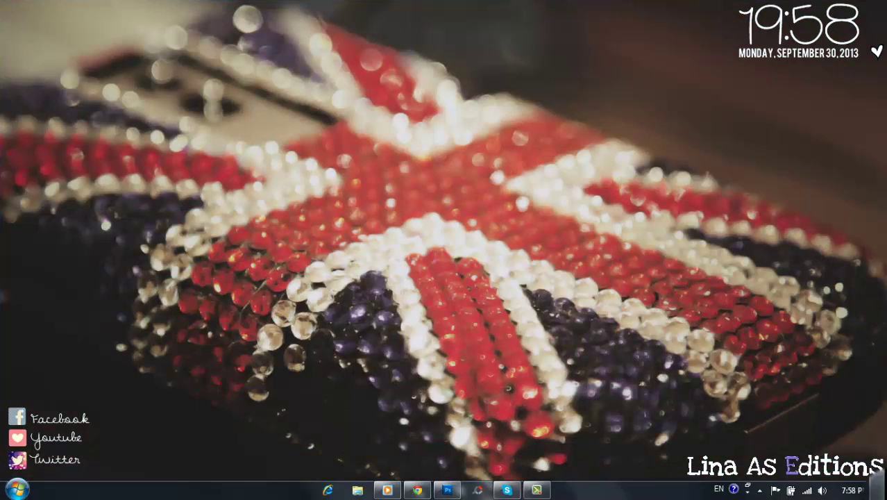
drag(13, 11, 77, 62)
drag(104, 24, 847, 481)
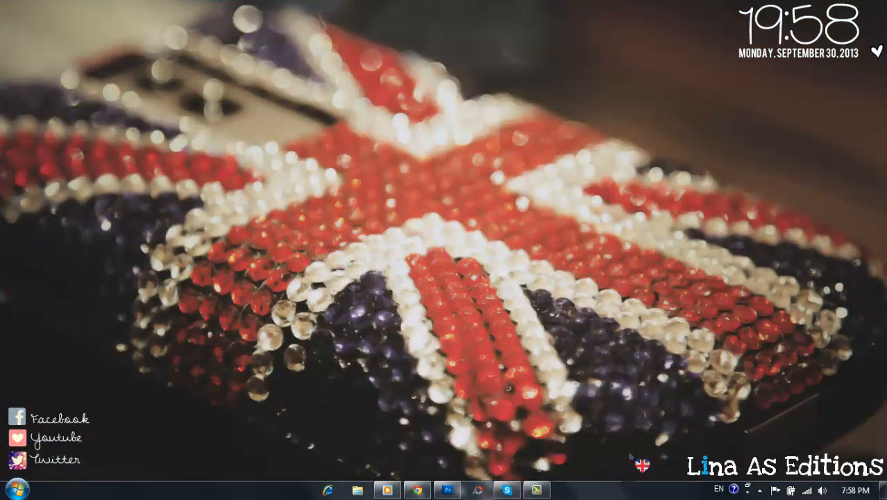